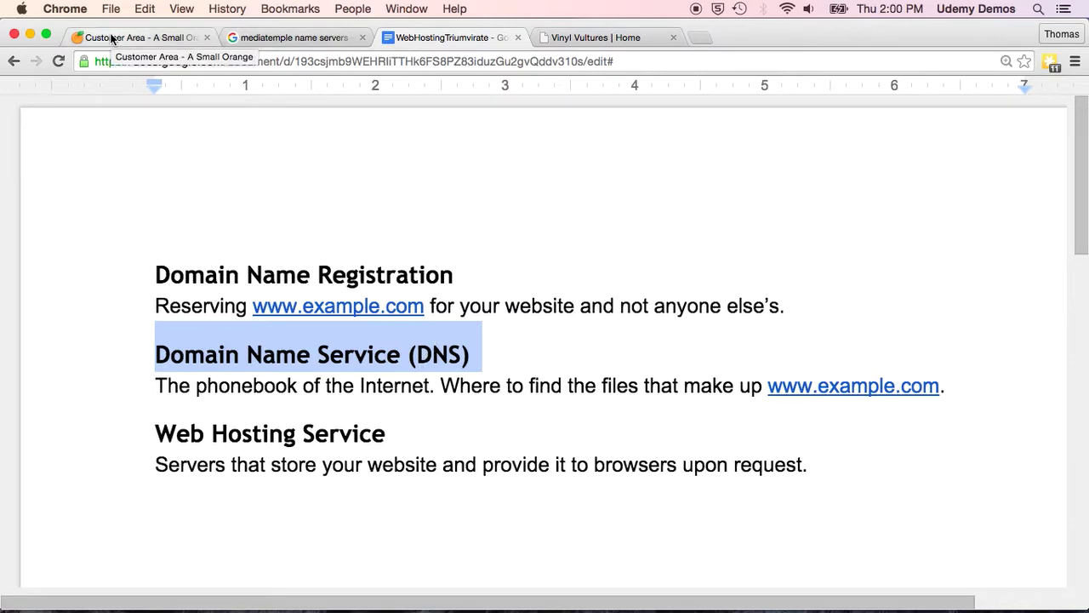
Switch windows away from the WebHostingTriumvirate notes on registration, DNS and hosting
key(super+Tab)
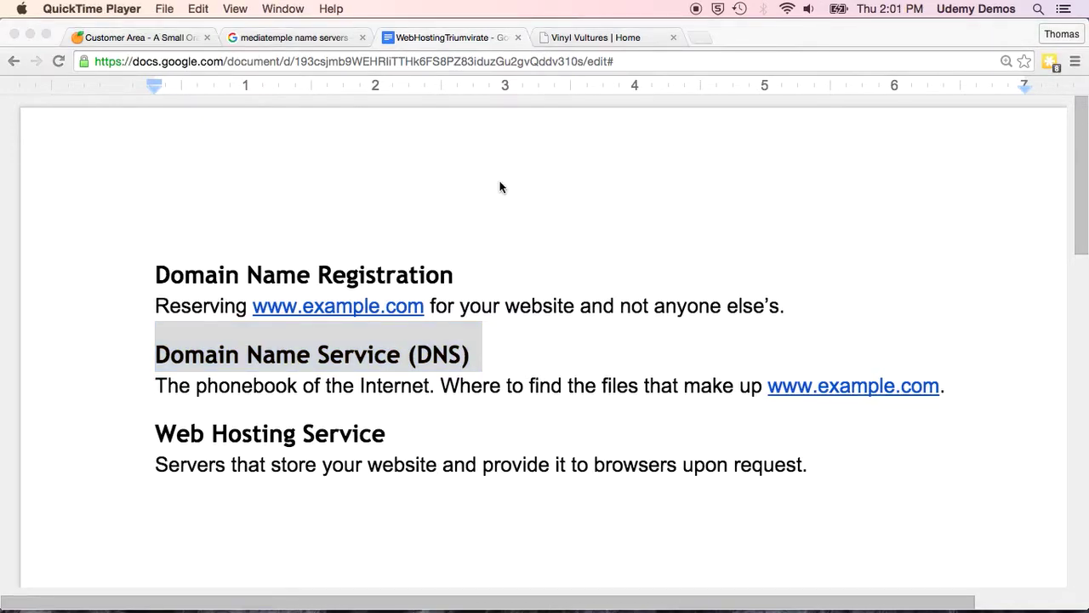
key(super+Tab)
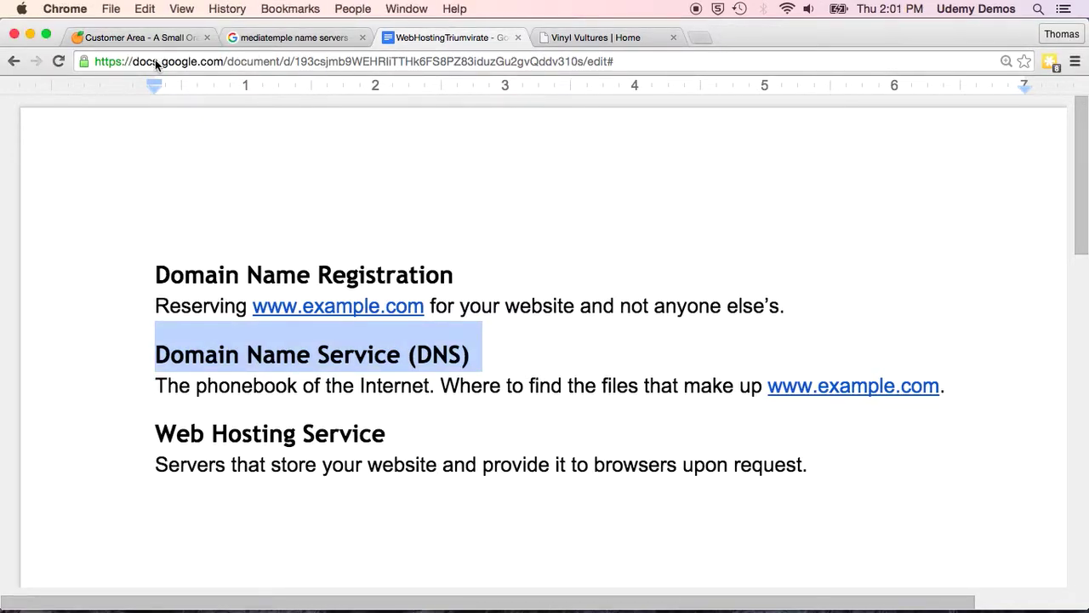
In the A Small Orange customer area, list the three active, auto-renewing domains under My Domains
click(137, 38)
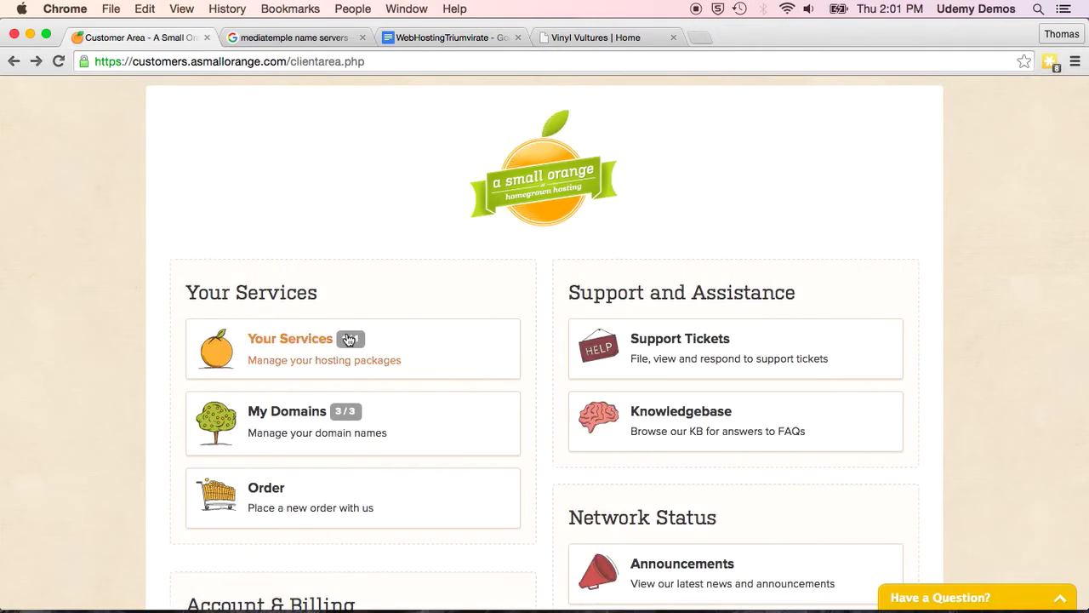
scroll(227, 150, up, 1)
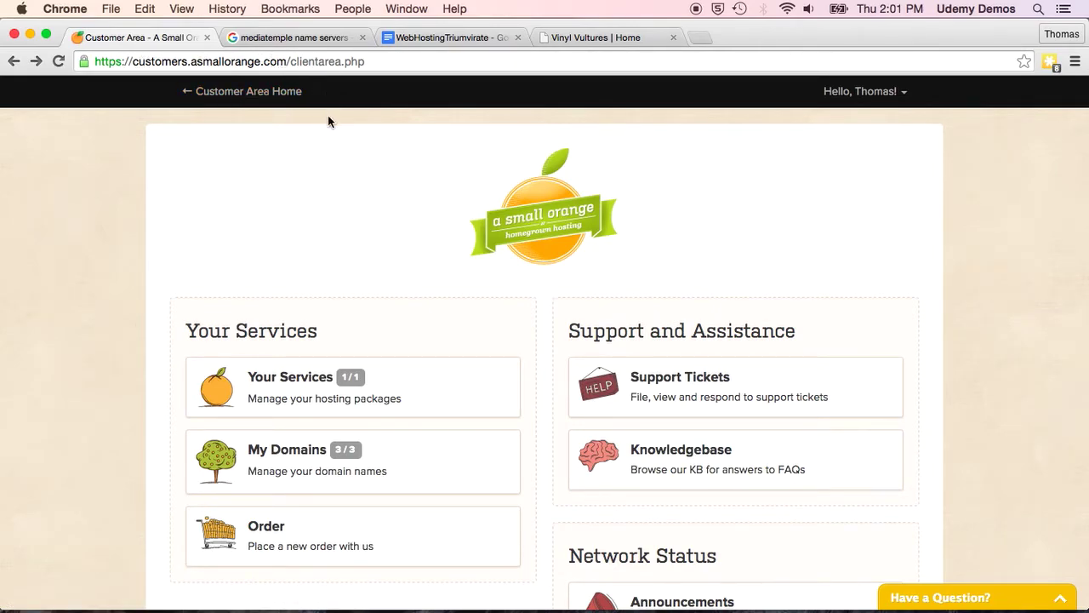
scroll(316, 230, down, 5)
scroll(315, 255, up, 2)
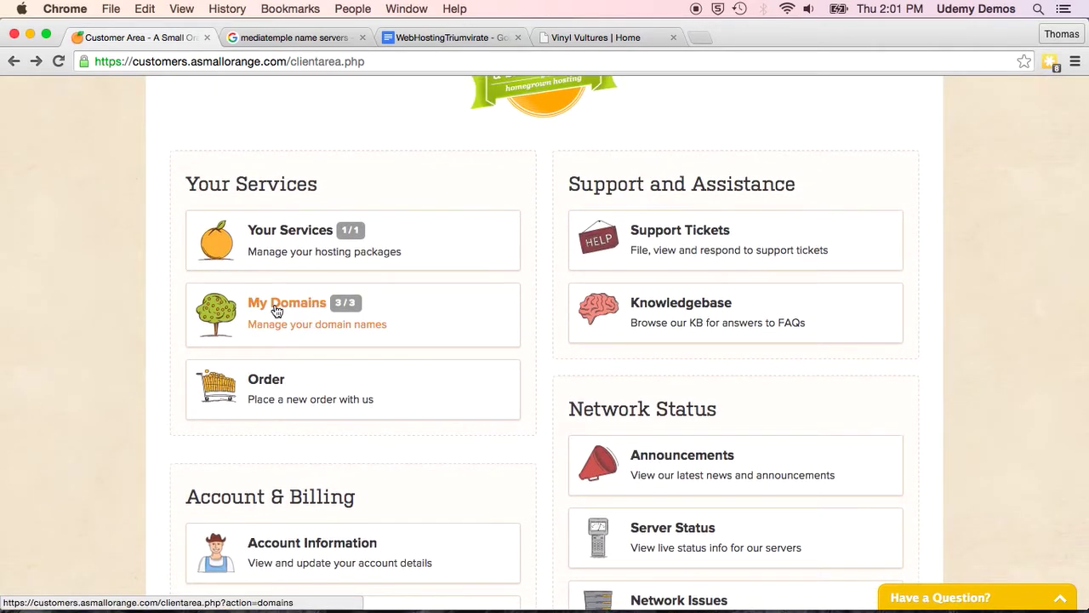
click(277, 311)
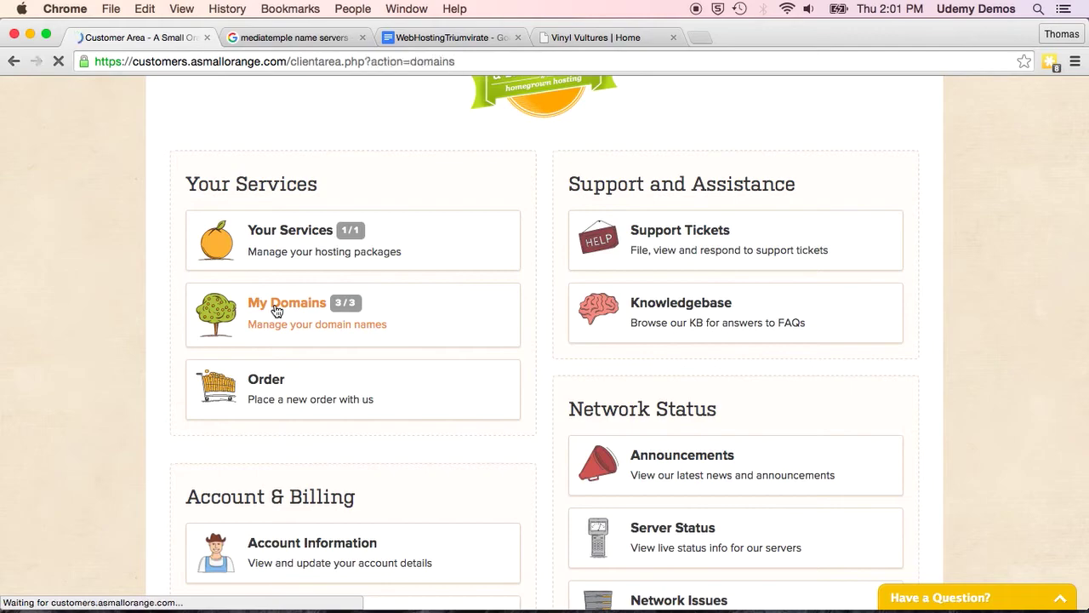
scroll(277, 311, down, 3)
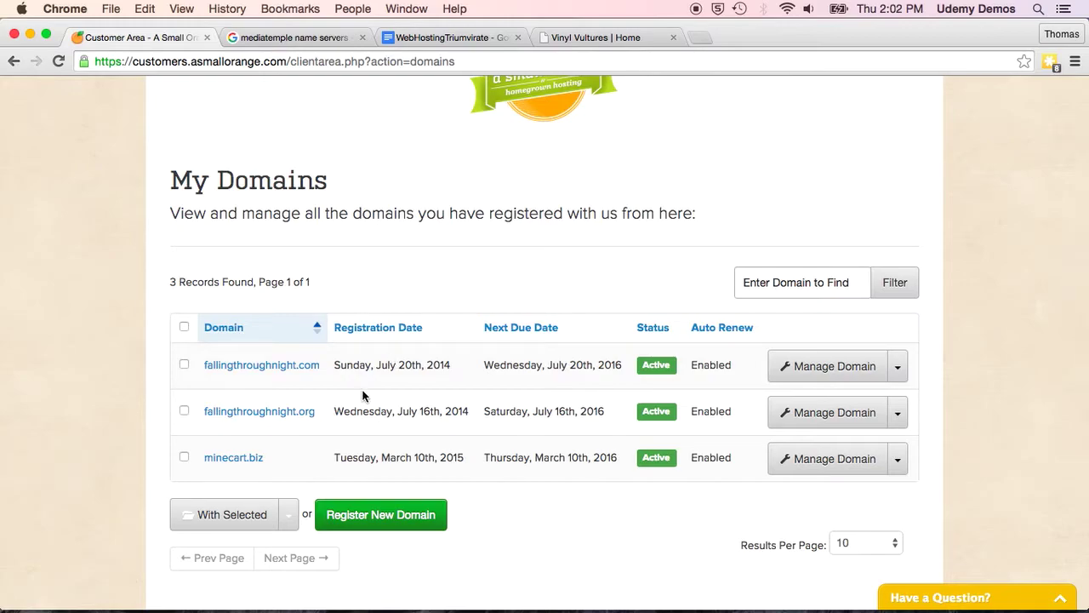
Open Manage Nameservers for fallingthroughnight.com, showing ns1.asmallorange.com and ns2.asmallorange.com
click(899, 369)
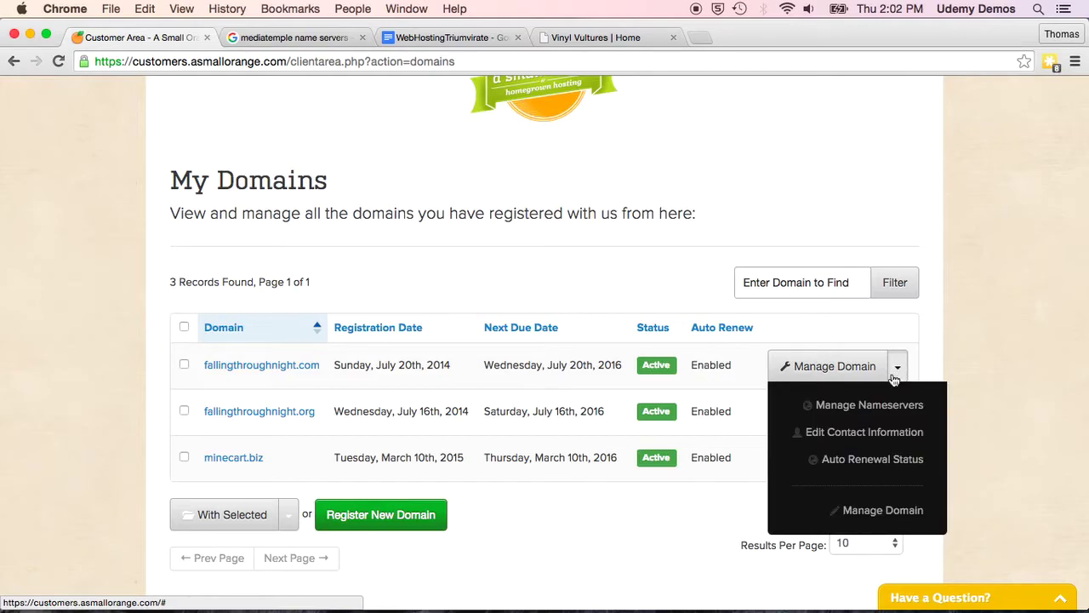
click(901, 368)
click(900, 368)
click(870, 406)
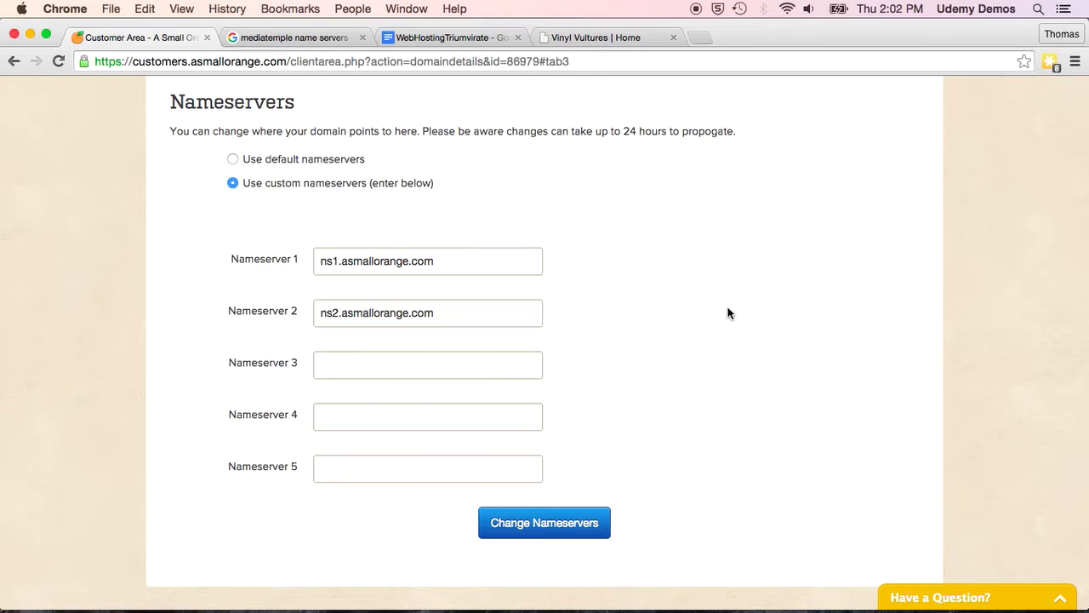
Open Media Temple's DNS/Nameserver information article from the 'mediatemple name servers' Google results
click(268, 39)
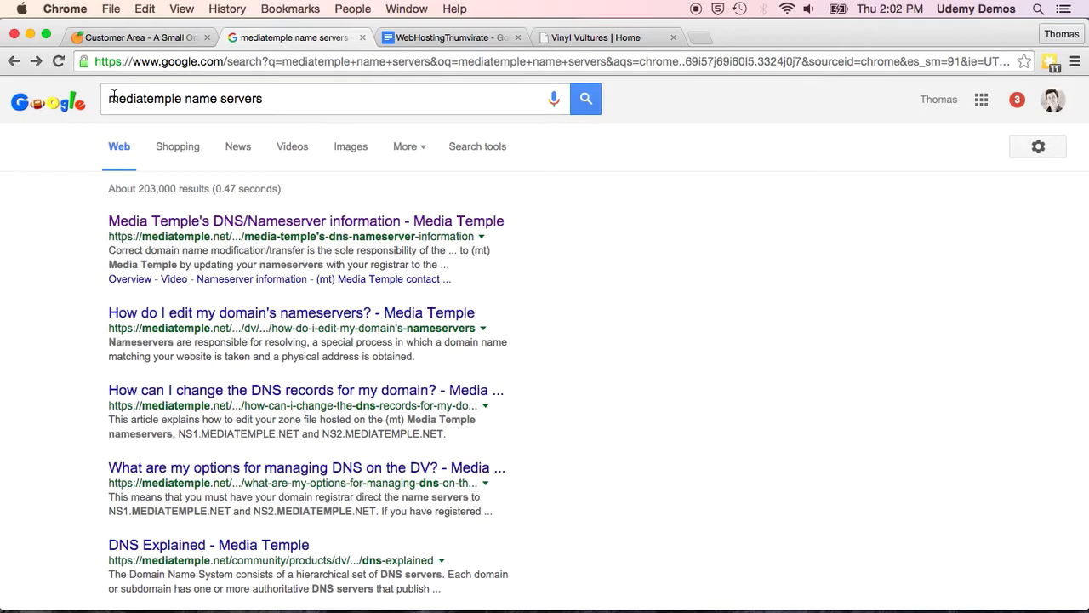
click(318, 107)
click(280, 222)
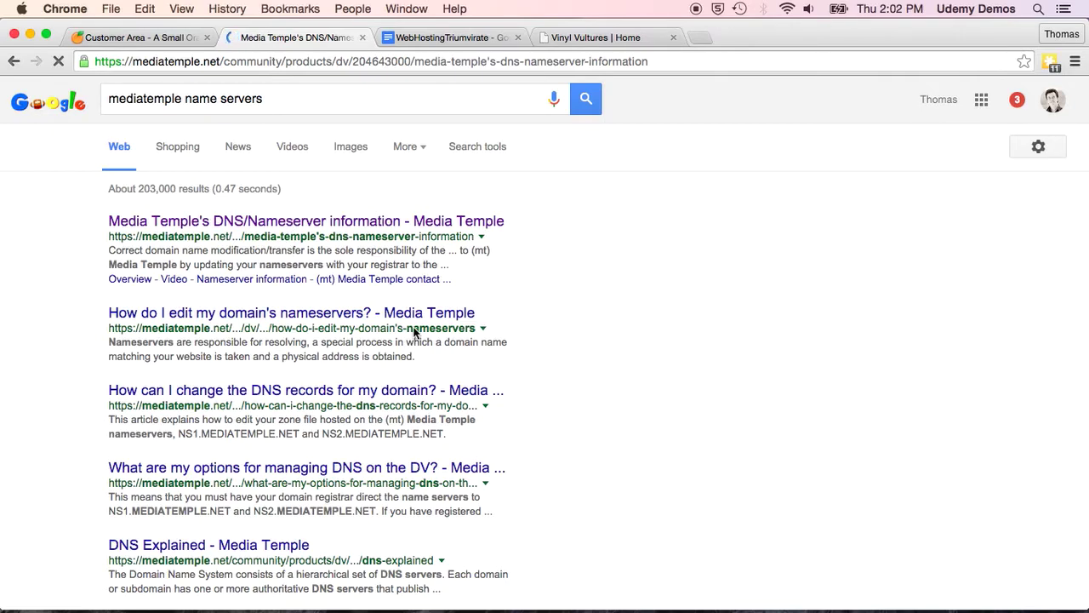
Scroll to NAMESERVER INFORMATION and compare NS1/NS2.MEDIATEMPLE.NET against the domain's nameserver form
scroll(413, 332, down, 5)
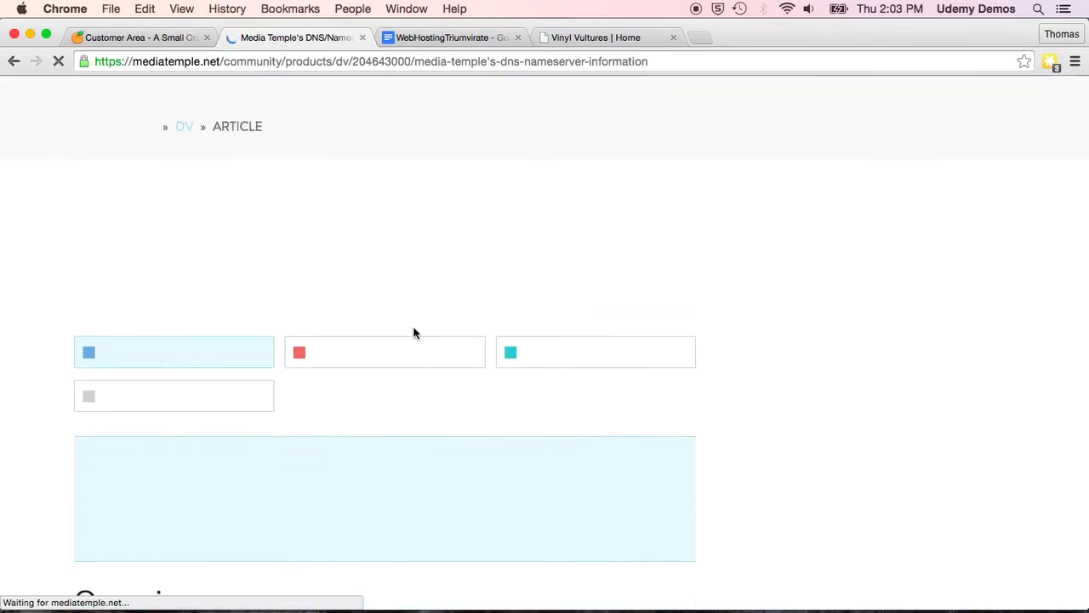
scroll(413, 333, down, 10)
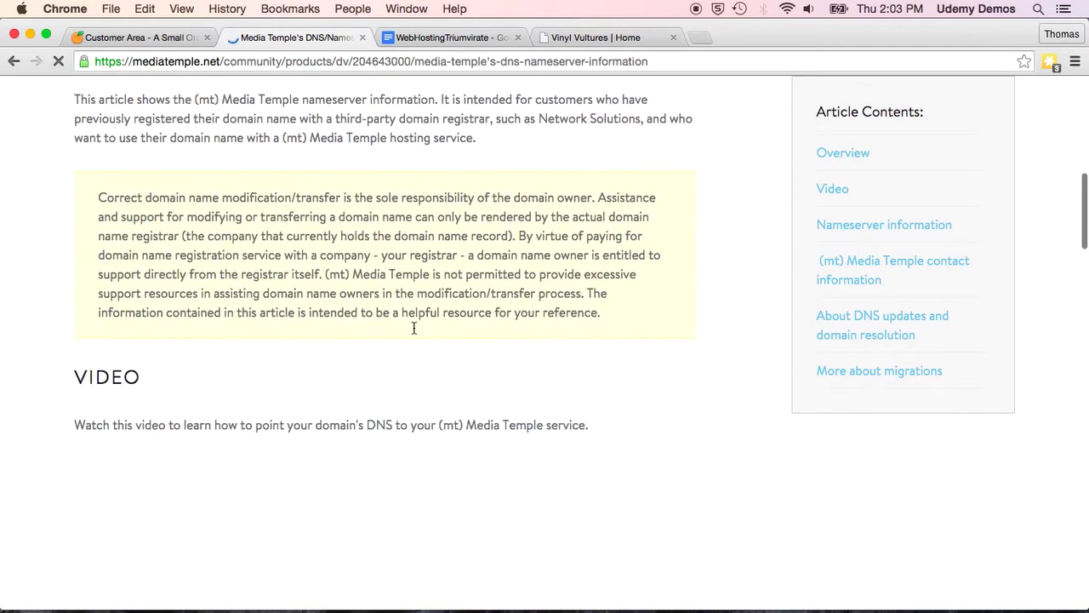
scroll(413, 332, down, 10)
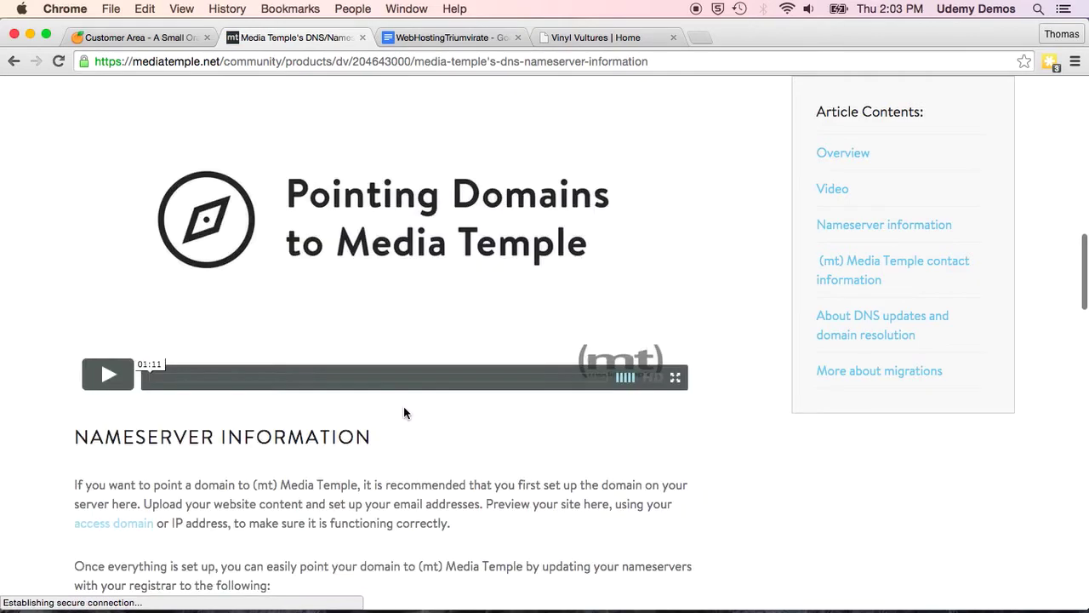
scroll(397, 458, down, 2)
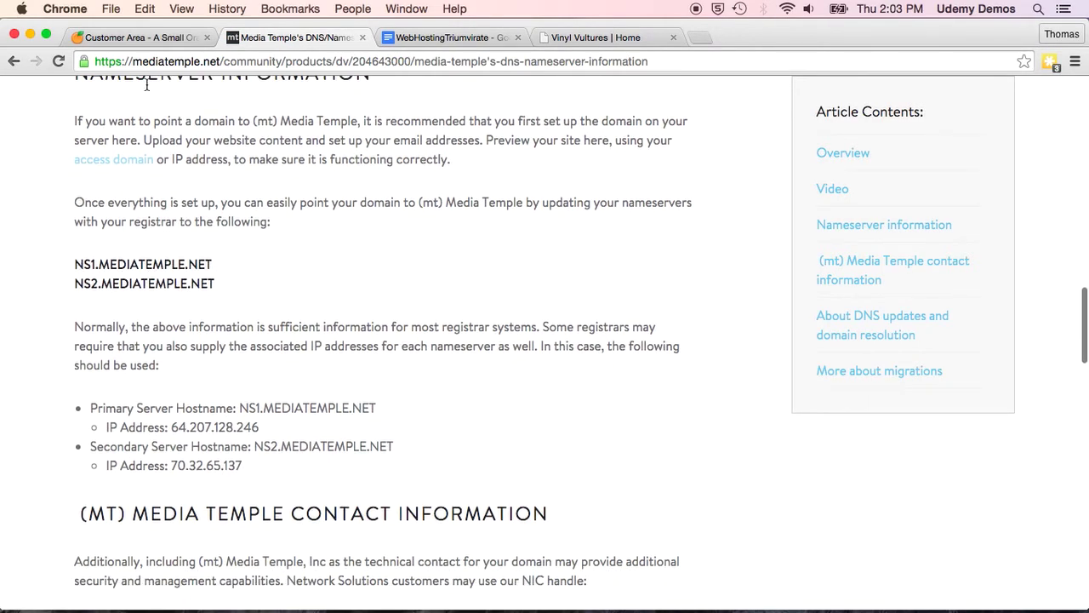
click(160, 36)
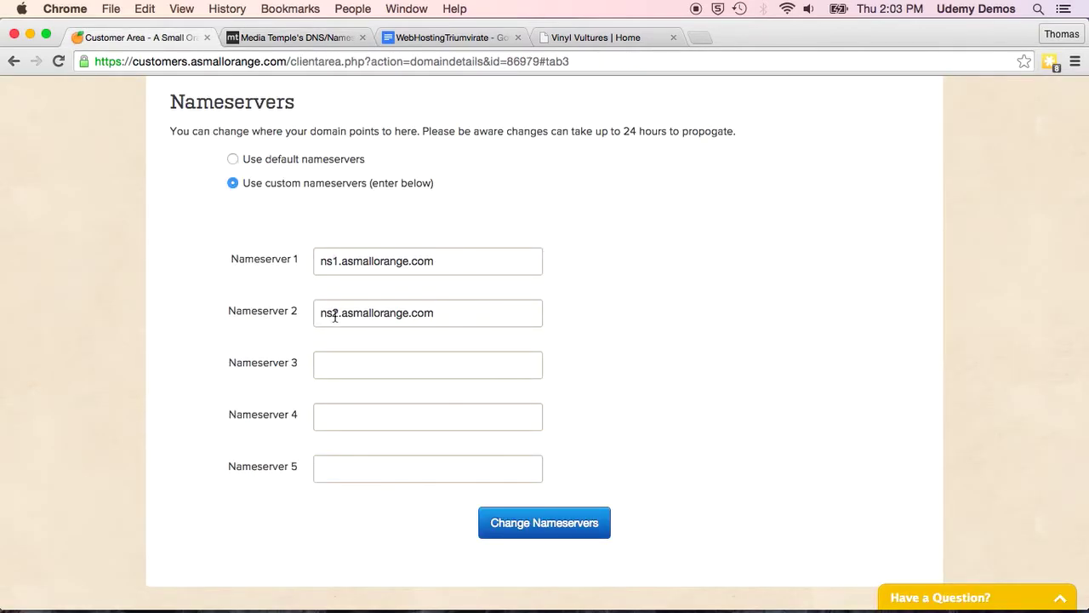
click(280, 38)
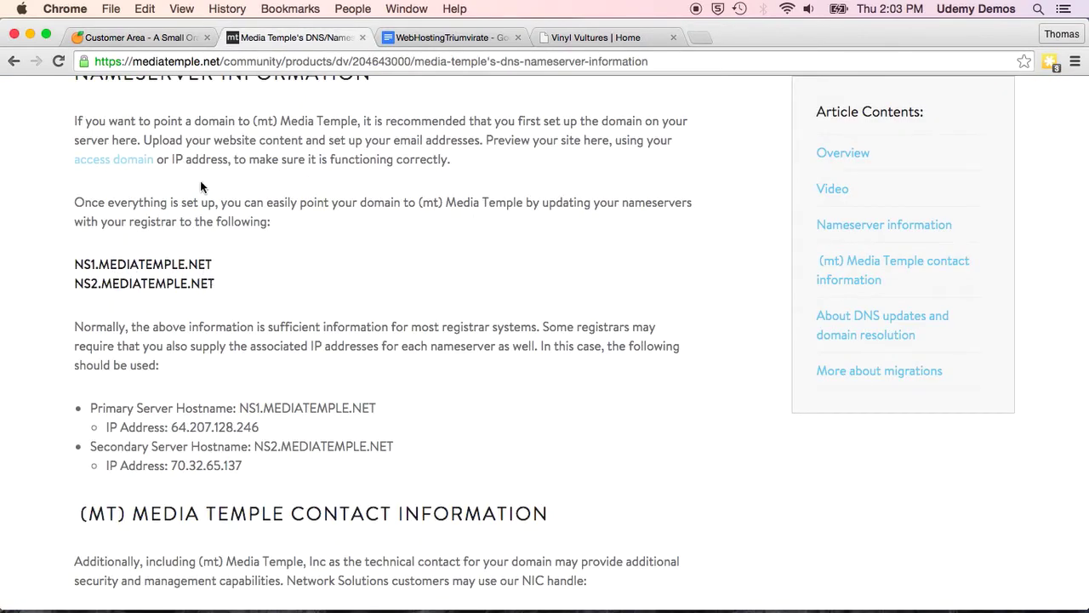
click(173, 42)
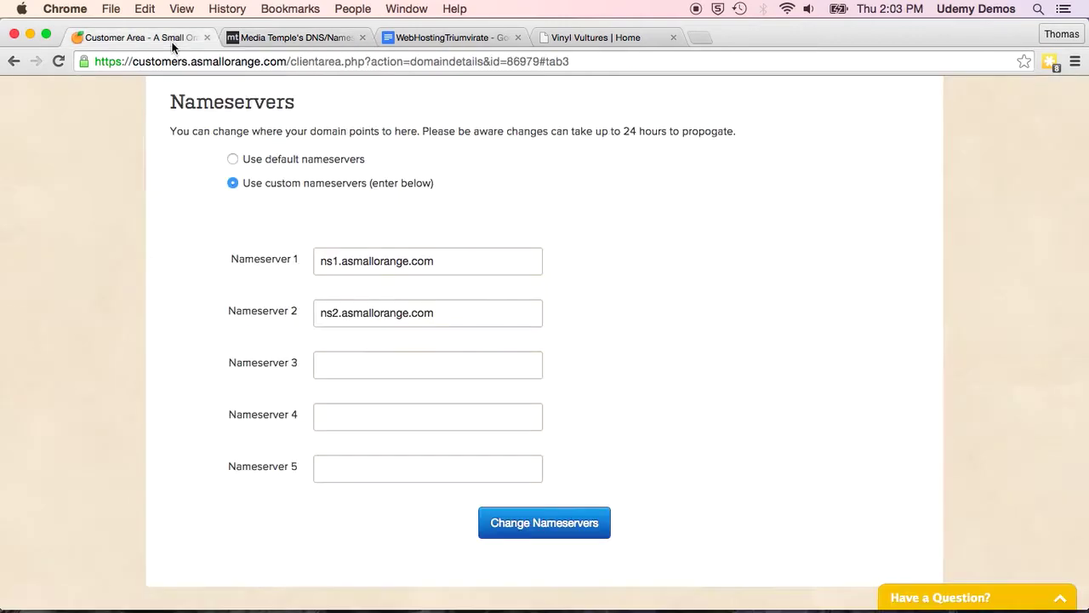
click(264, 40)
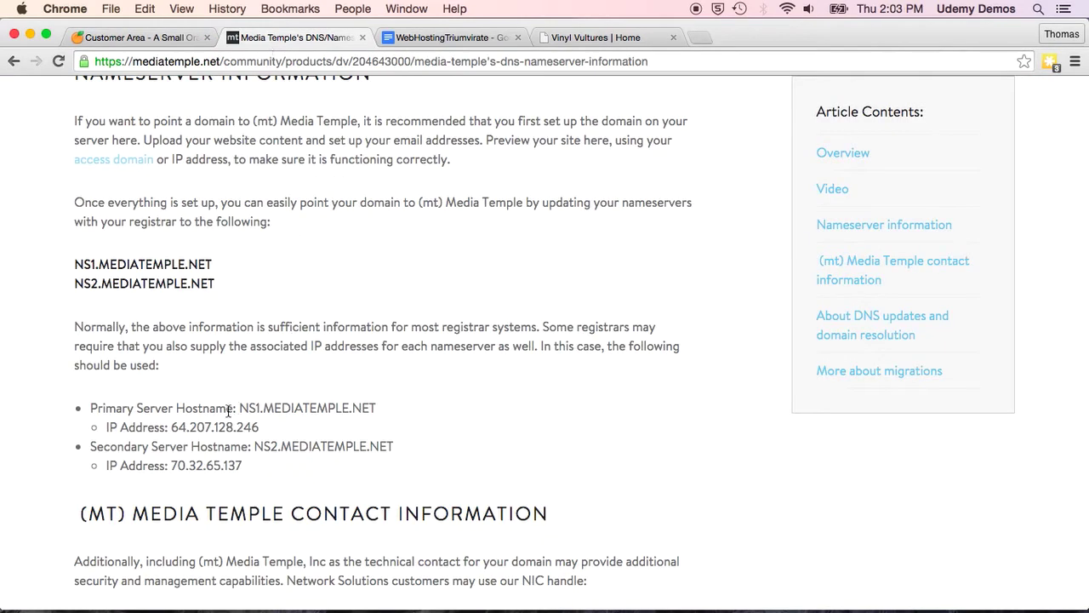
Copy NS1.MEDIATEMPLE.NET from the article and paste it over the Nameserver 1 field
drag(215, 264, 63, 265)
key(super+c)
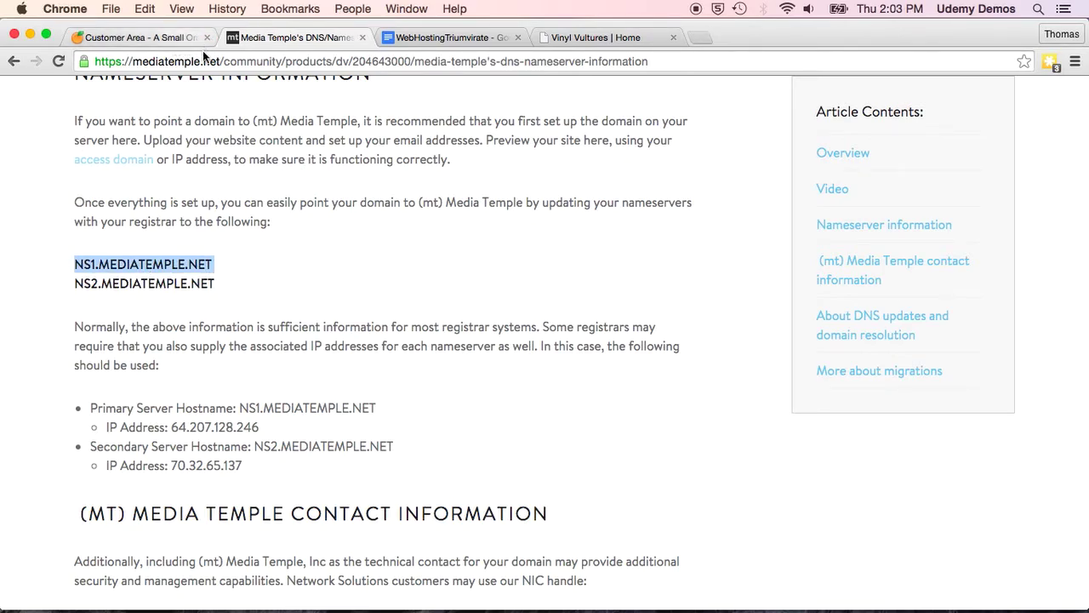
click(153, 40)
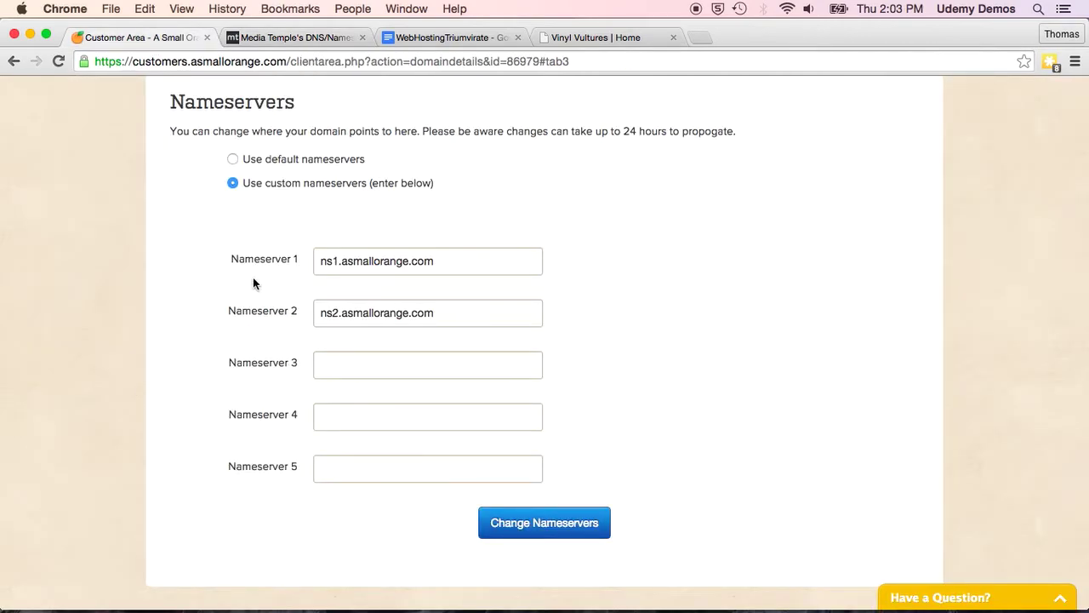
triple_click(365, 267)
key(super+v)
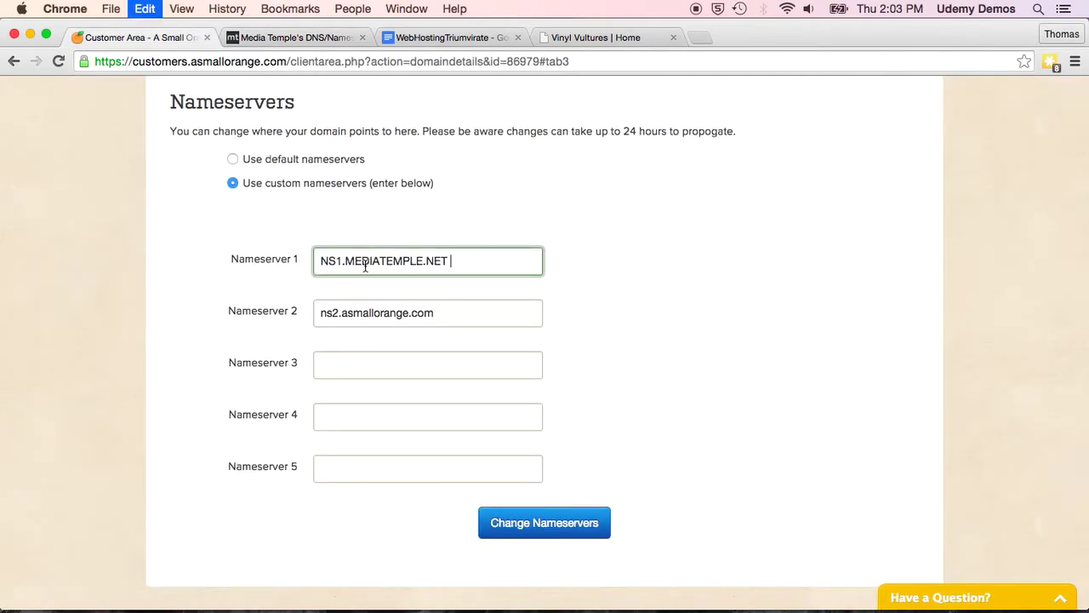
Copy NS2.MEDIATEMPLE.NET from the article and paste it over the Nameserver 2 field
click(291, 40)
triple_click(164, 284)
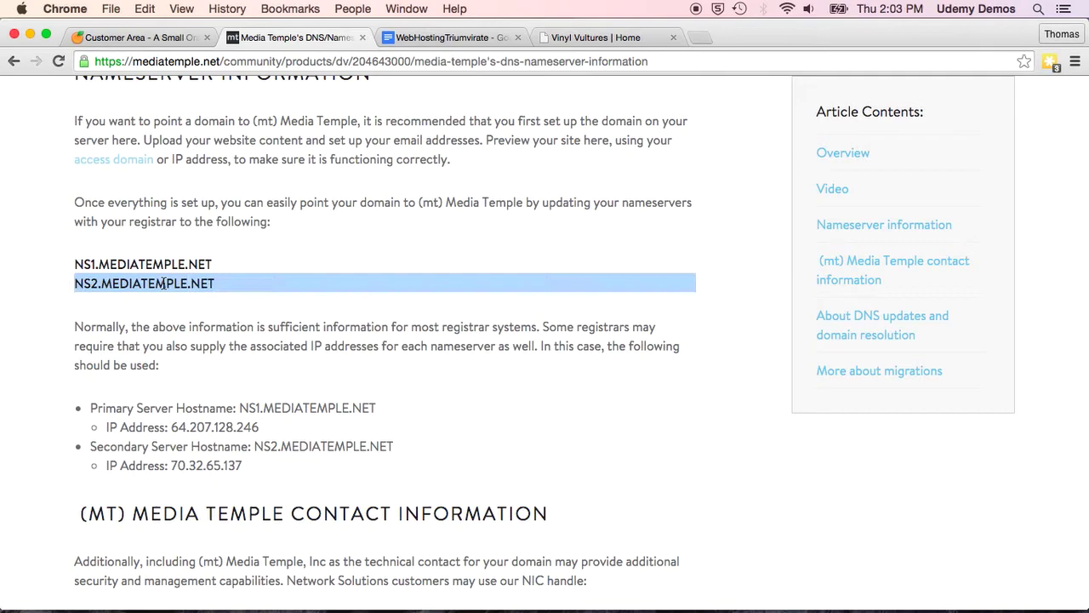
click(205, 292)
drag(213, 284, 53, 283)
key(super+c)
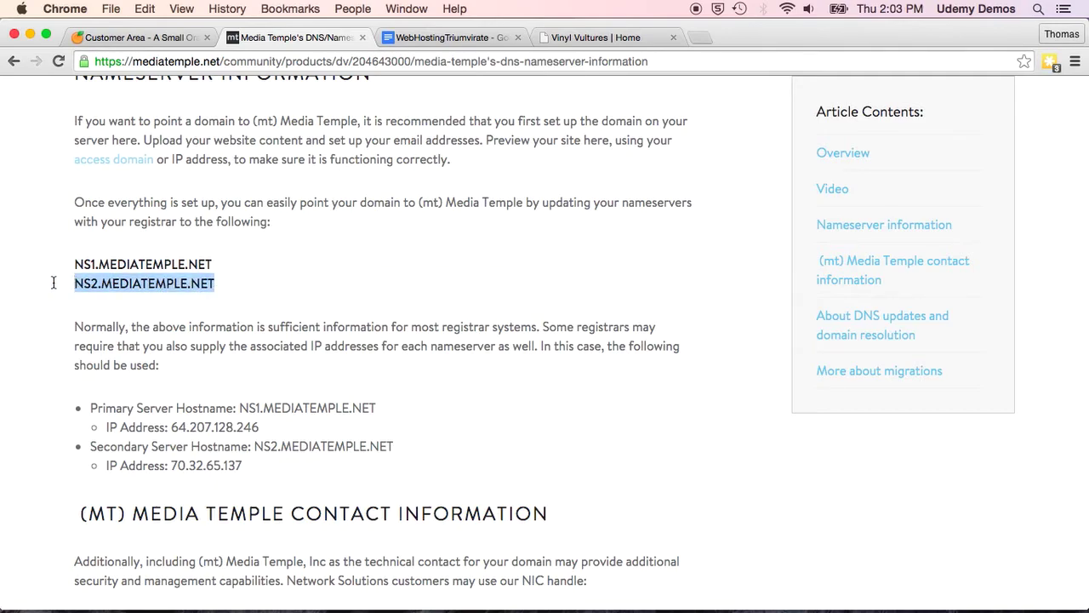
click(115, 39)
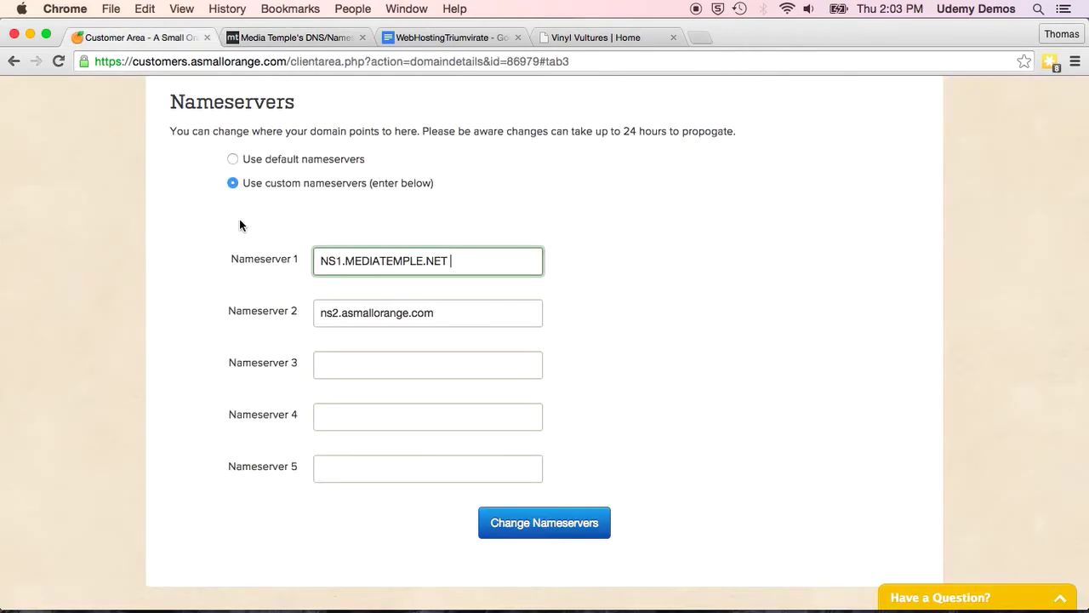
triple_click(374, 313)
key(super+v)
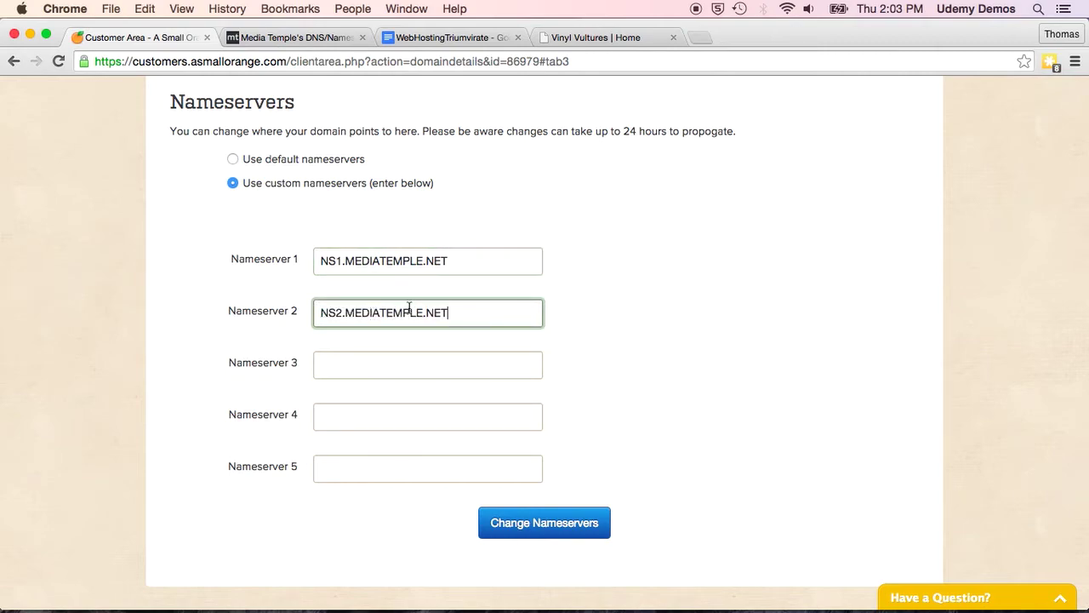